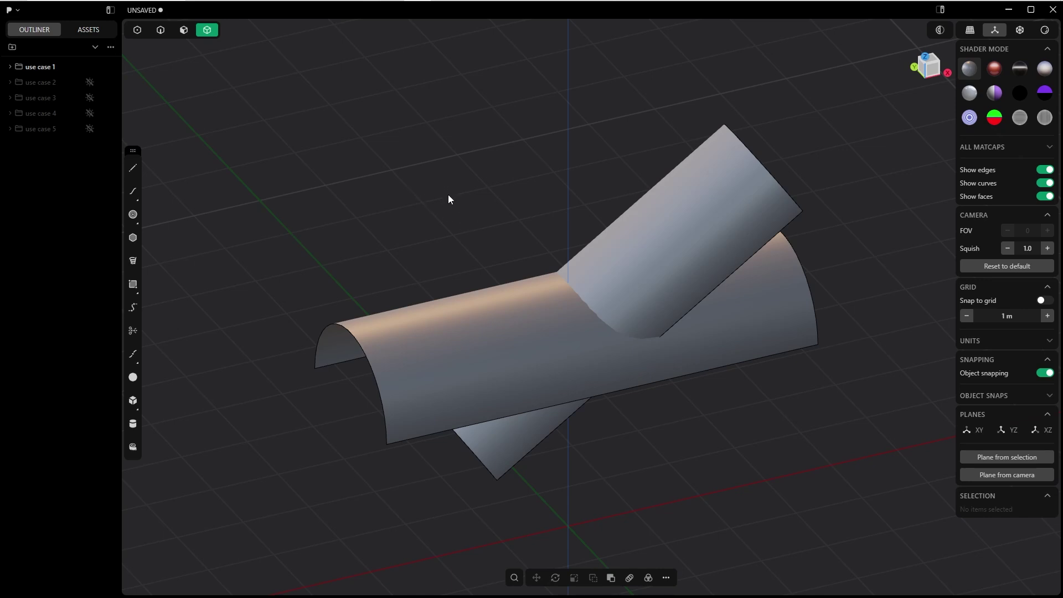
Step: Create a Bridge Surface between the two intersecting half-cylinder sheets of use case 1, keeping the G2 shape
click(443, 320)
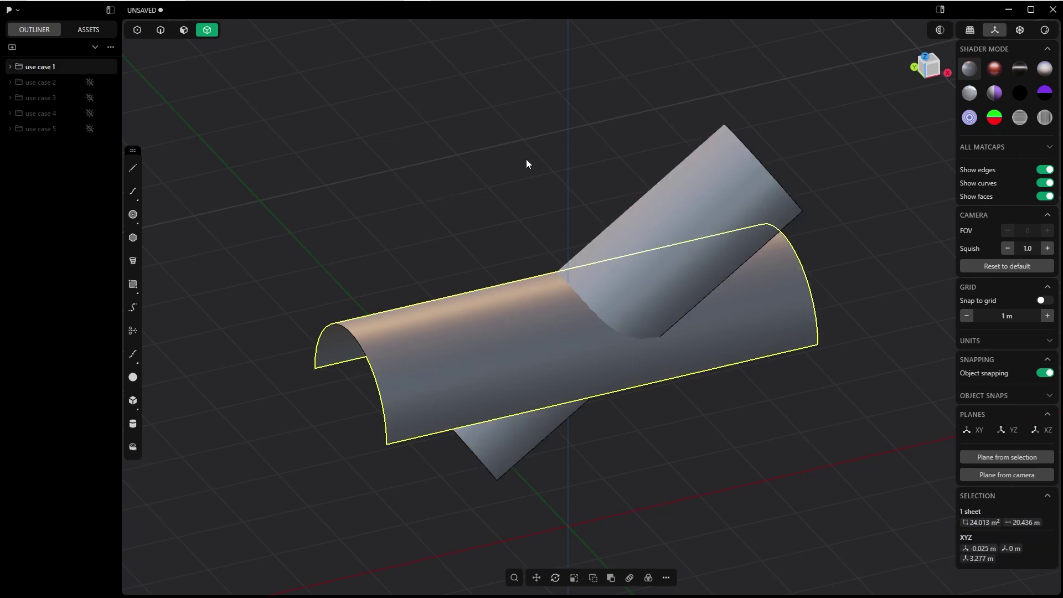
click(597, 175)
middle_drag(557, 191, 562, 224)
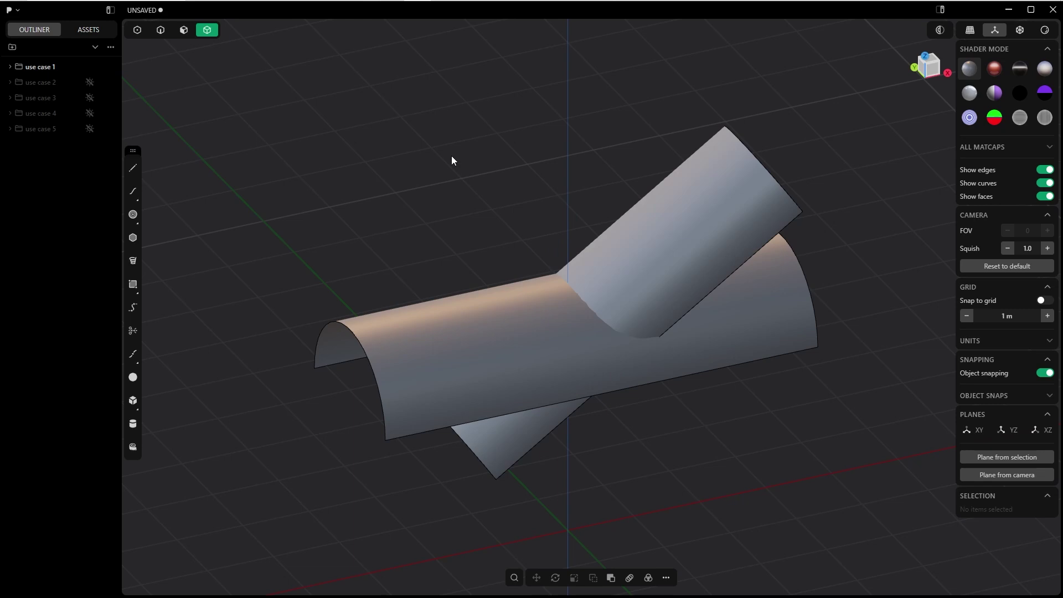
text(fbri)
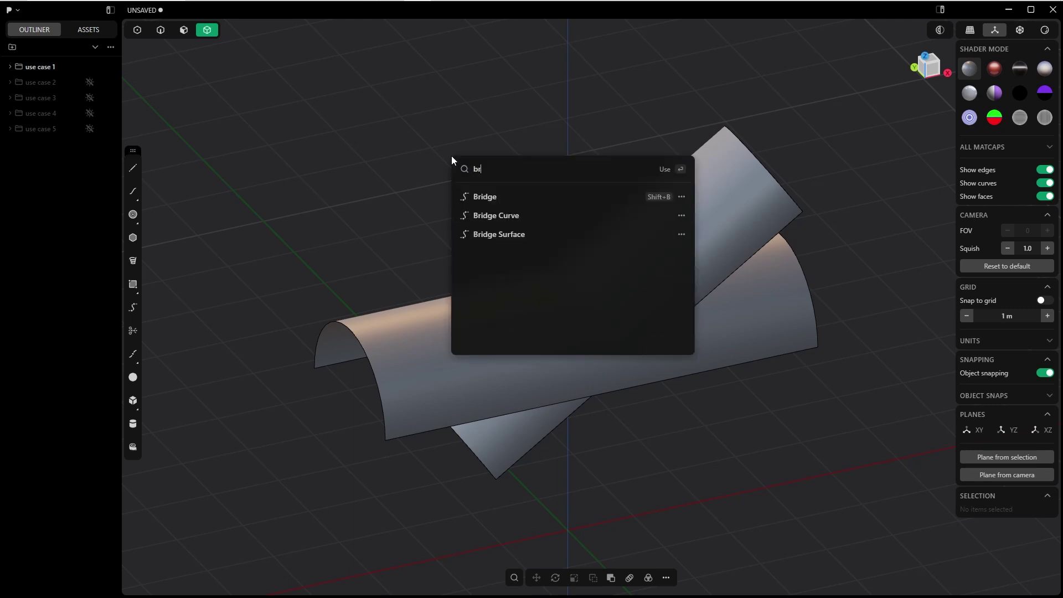
click(485, 235)
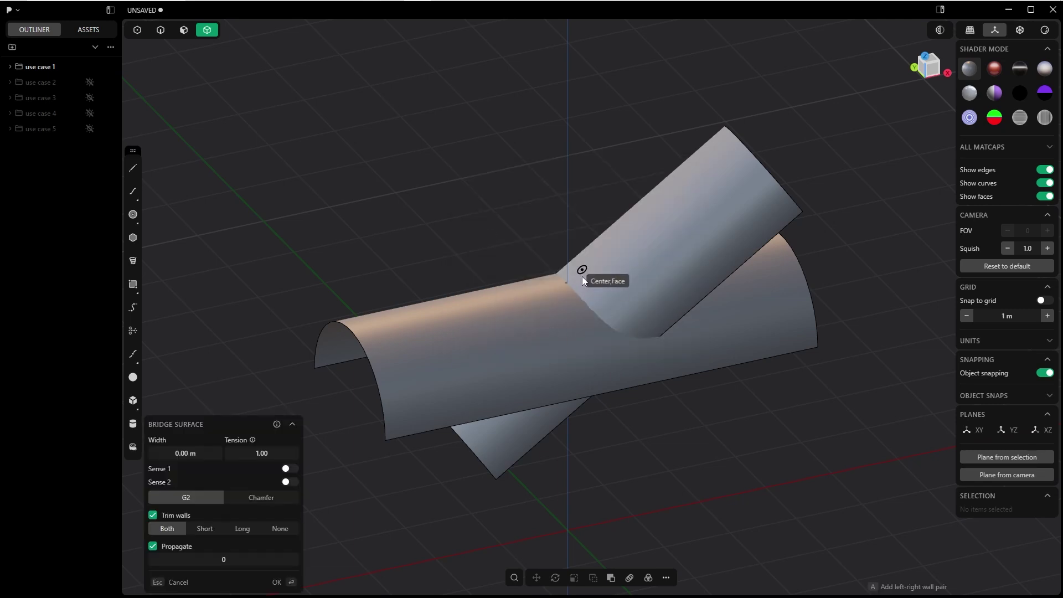
click(556, 295)
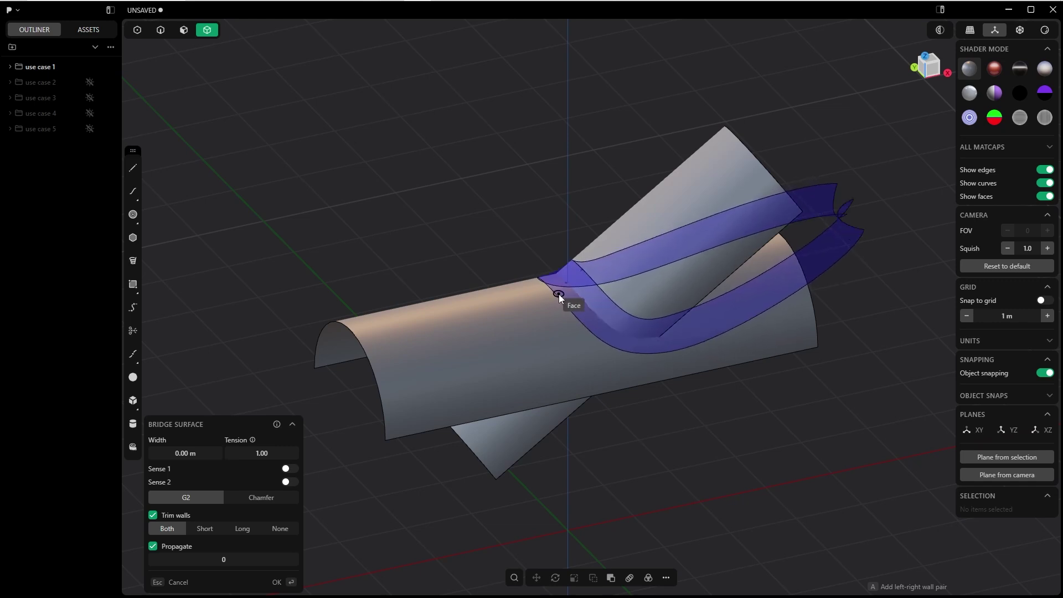
click(555, 297)
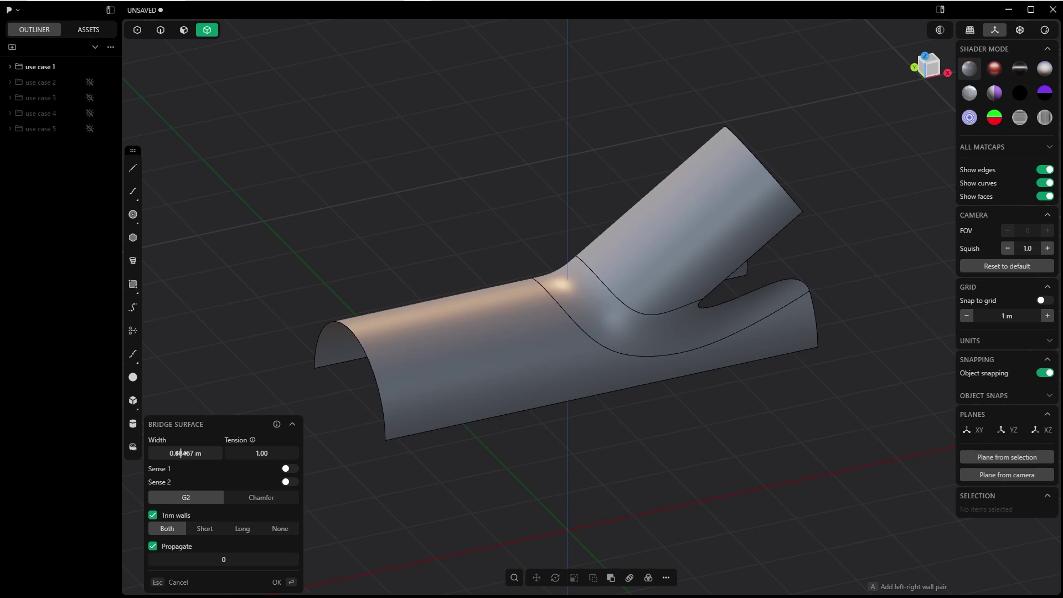
Step: Set the bridge surface's width to 0.10 m
click(181, 452)
key(Tab)
middle_drag(614, 299, 552, 328)
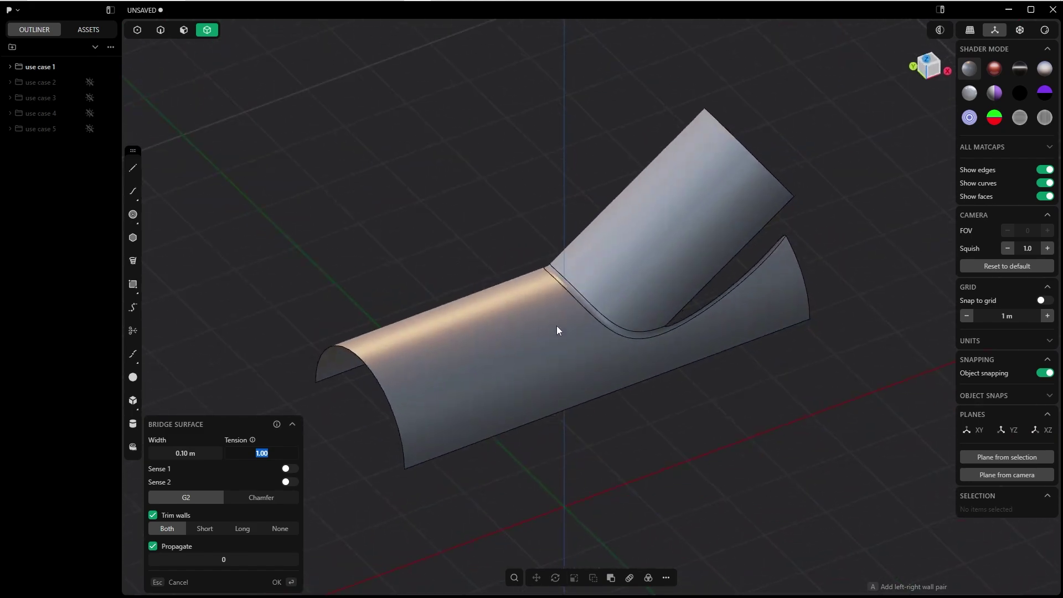
Step: Compare the bridge's Chamfer shape with G2, keep G2, and set the width to 0.50 m
click(263, 506)
middle_drag(310, 453, 618, 397)
click(183, 498)
middle_drag(459, 310, 512, 387)
shift+middle_drag(347, 344, 332, 286)
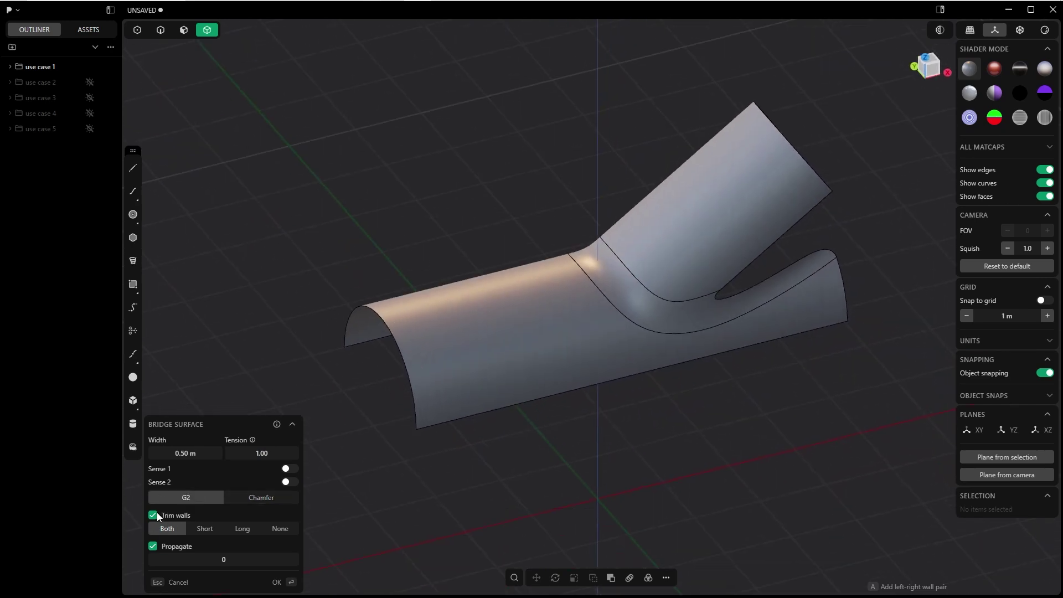
Step: Turn off wall trimming for the bridge surface, examine the untrimmed sheets, and turn trimming back on
click(153, 516)
middle_drag(377, 450, 673, 338)
middle_drag(799, 260, 785, 332)
click(154, 516)
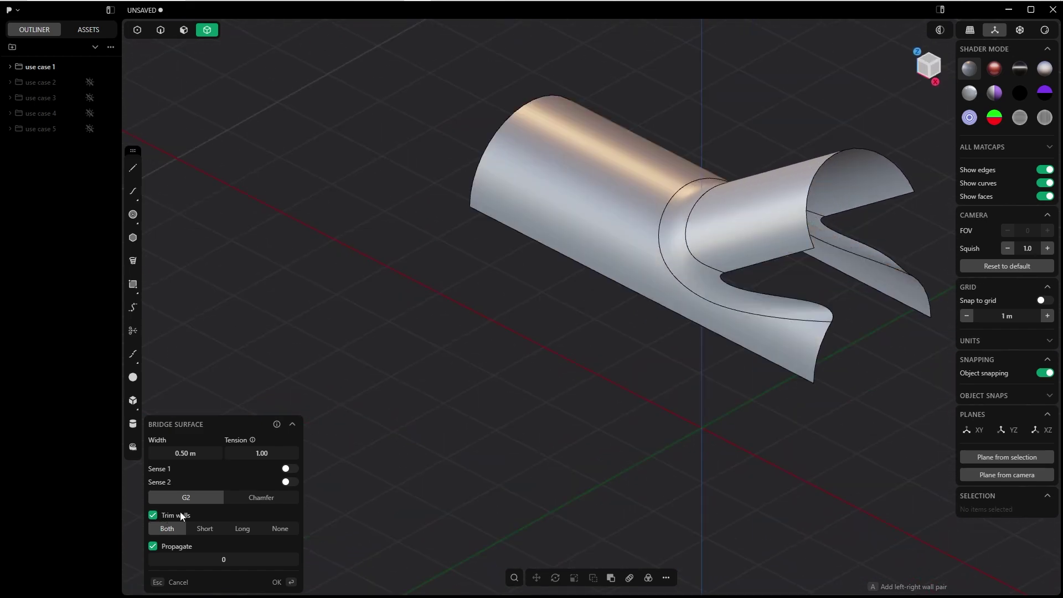
Step: Compare the Short, Long and None trim options on the bridge surface and restore Both
middle_drag(532, 390, 591, 370)
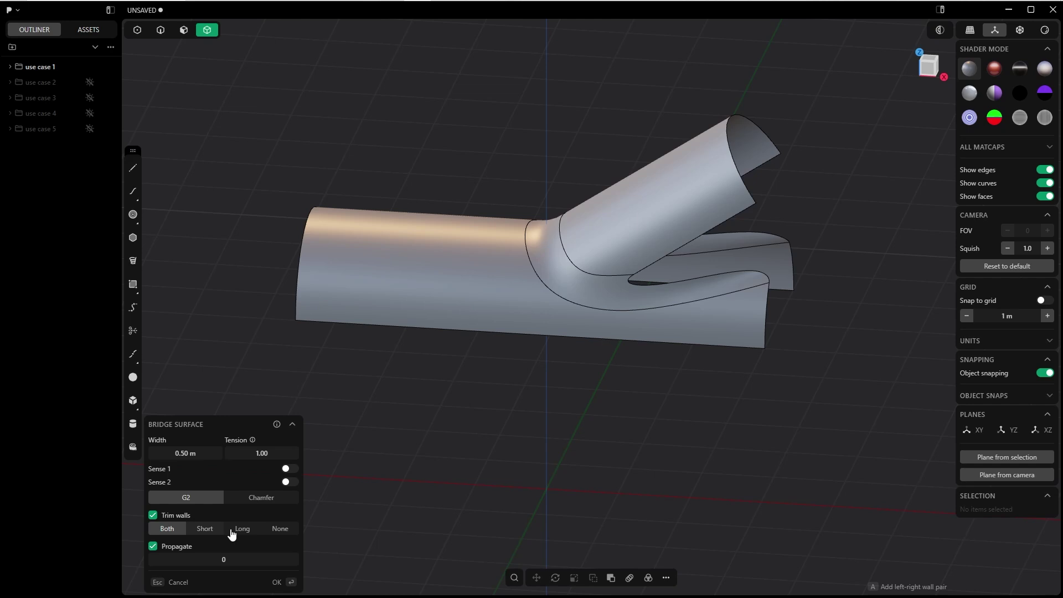
click(206, 528)
click(242, 528)
click(279, 529)
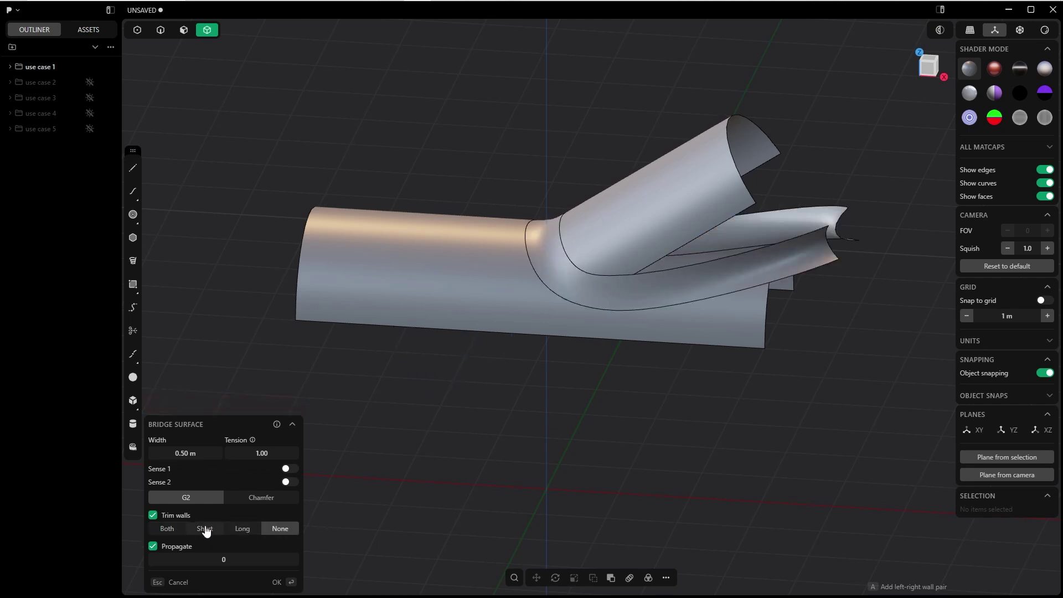
click(205, 528)
click(165, 529)
Step: Confirm the bridge surface between the sheets and hide the model edges to inspect the blend
middle_drag(598, 323, 667, 330)
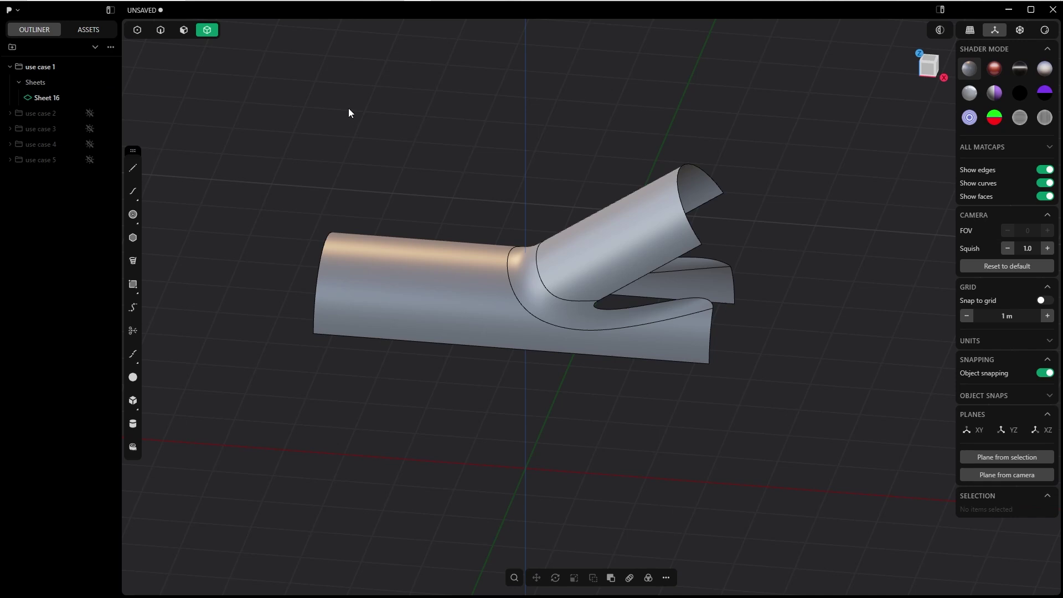
middle_drag(640, 211, 729, 209)
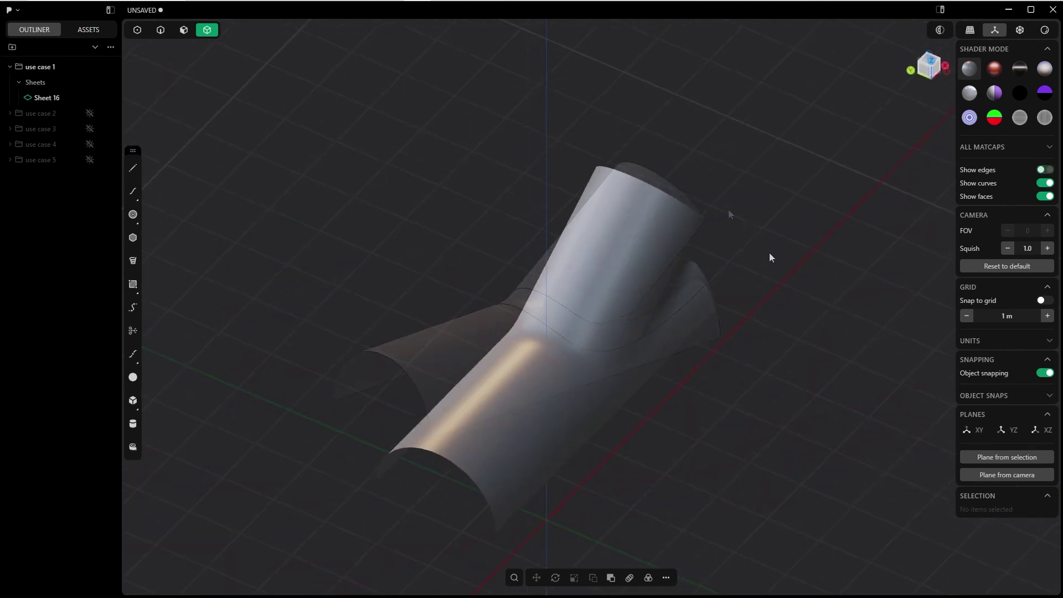
middle_drag(770, 255, 699, 227)
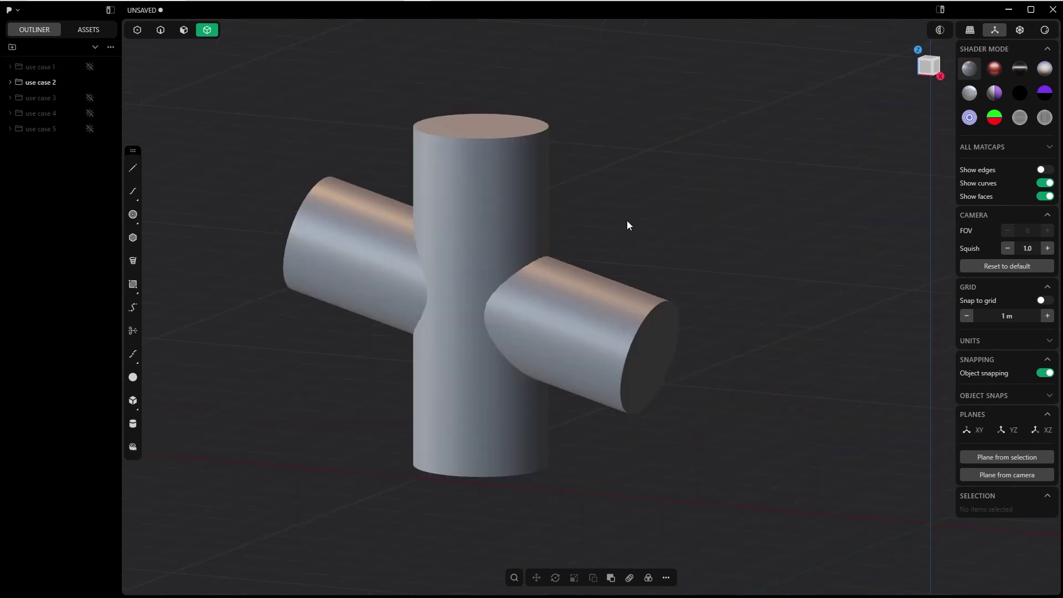
Step: Create a Bridge Surface between the vertical cylinder and the cylinder crossing it in use case 2, about 0.59 m wide
text(fbri)
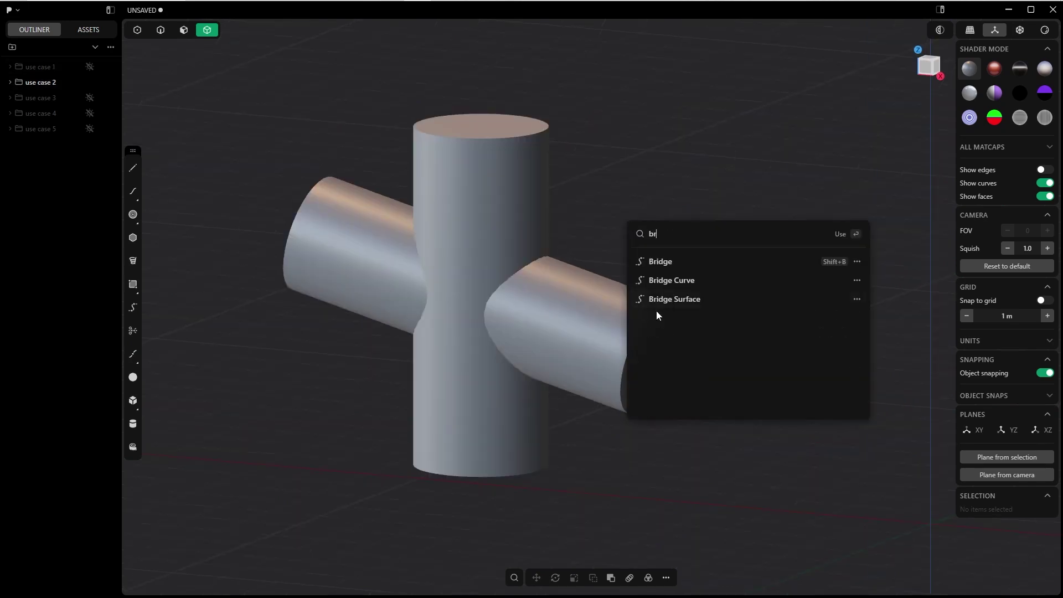
click(655, 301)
click(526, 246)
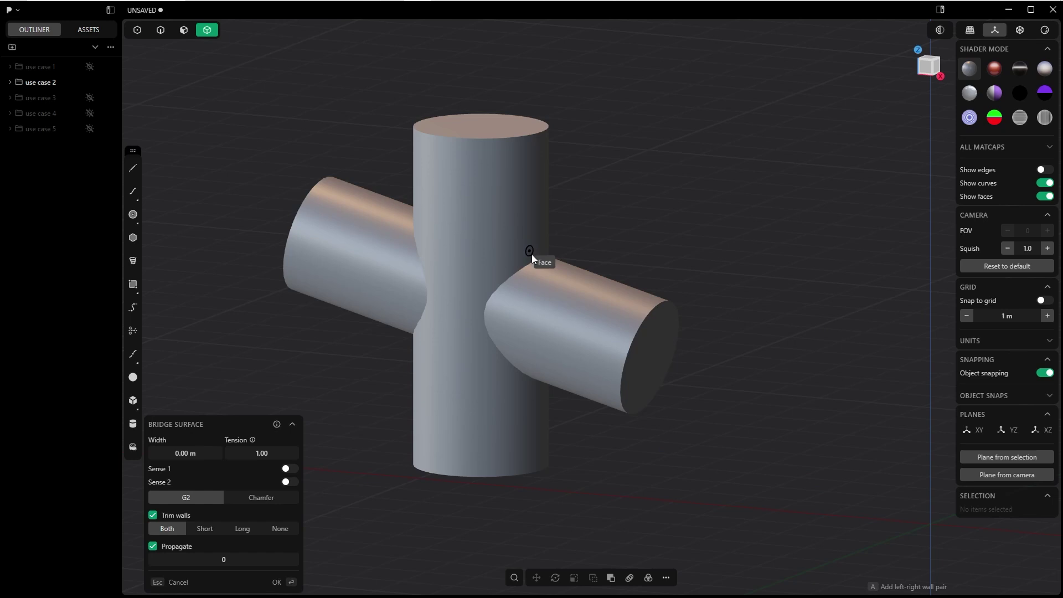
click(549, 274)
mouse_move(547, 276)
middle_down()
mouse_move(599, 271)
mouse_move(558, 271)
middle_up()
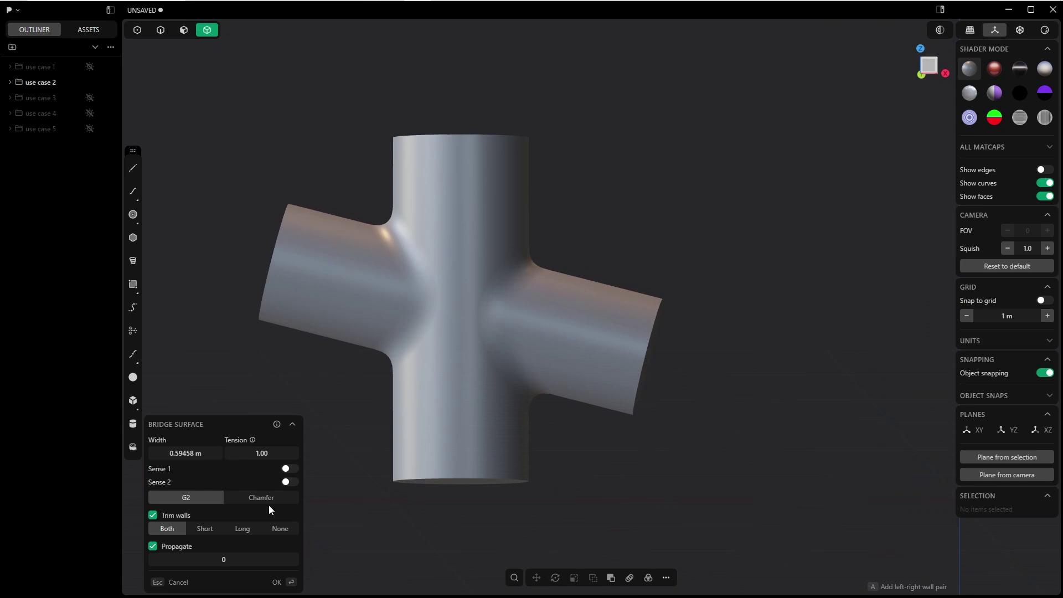
mouse_move(503, 314)
middle_down()
mouse_move(496, 289)
mouse_move(524, 318)
middle_up()
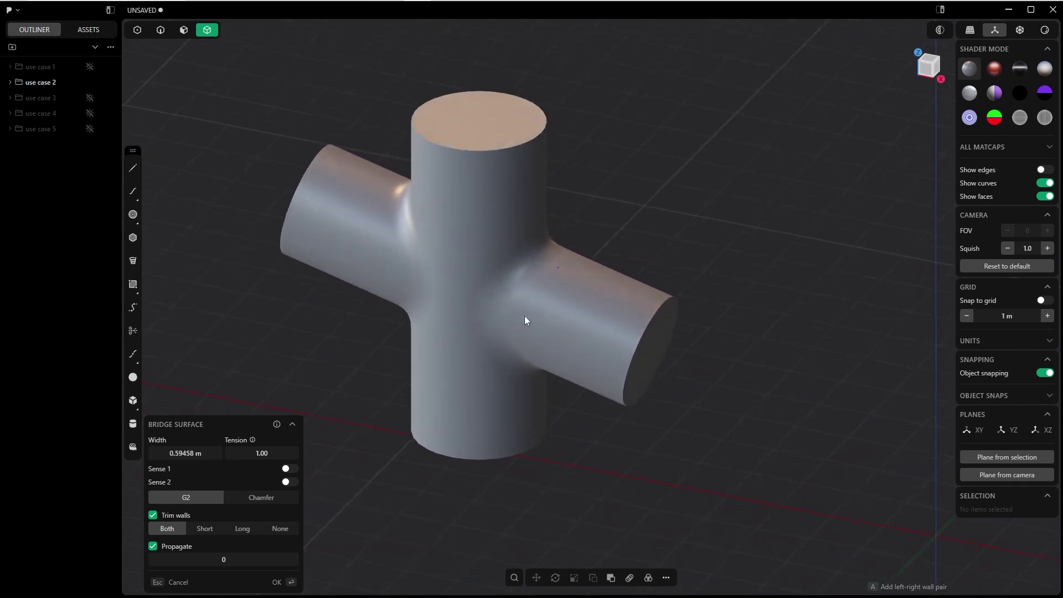
Step: Try widths of 0.8 m and 2 m for the bridge surface between the crossing cylinders
click(182, 453)
text(,)
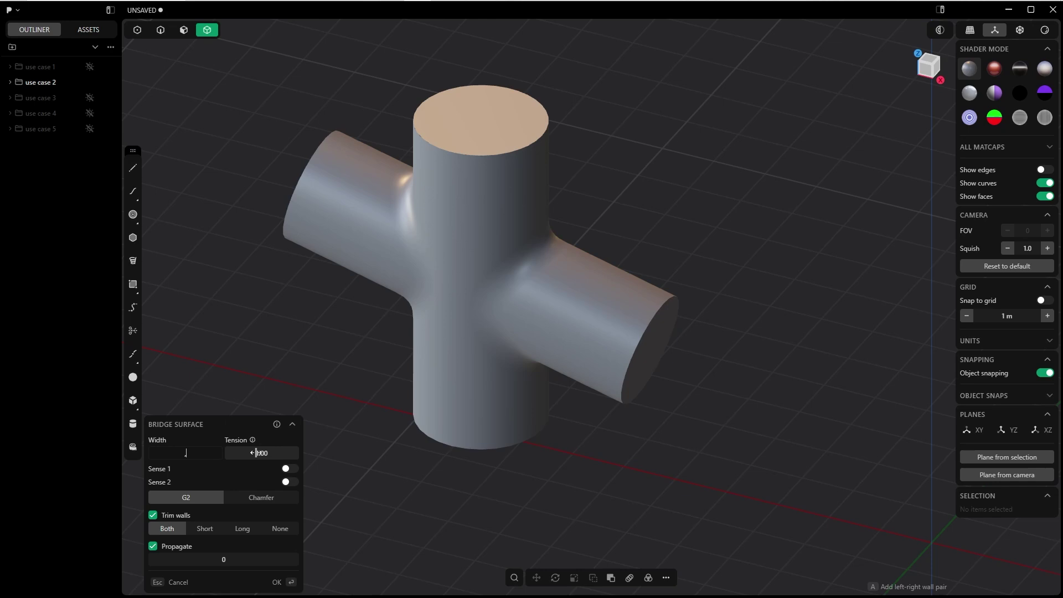
text(8)
key(Tab)
middle_drag(310, 387, 387, 313)
key(shift+Tab)
text(2)
key(Tab)
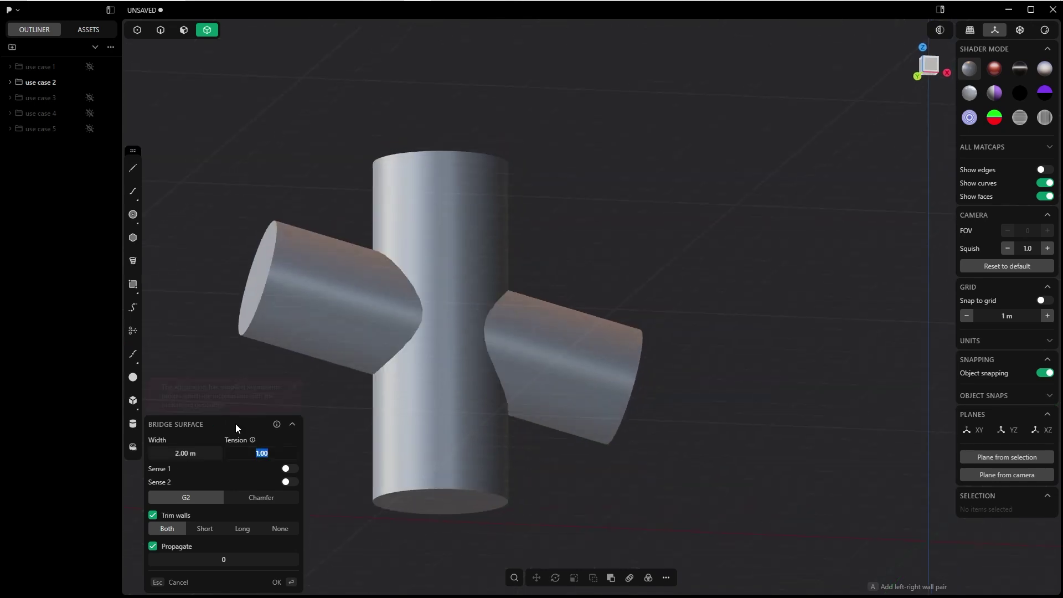
middle_drag(467, 294, 463, 284)
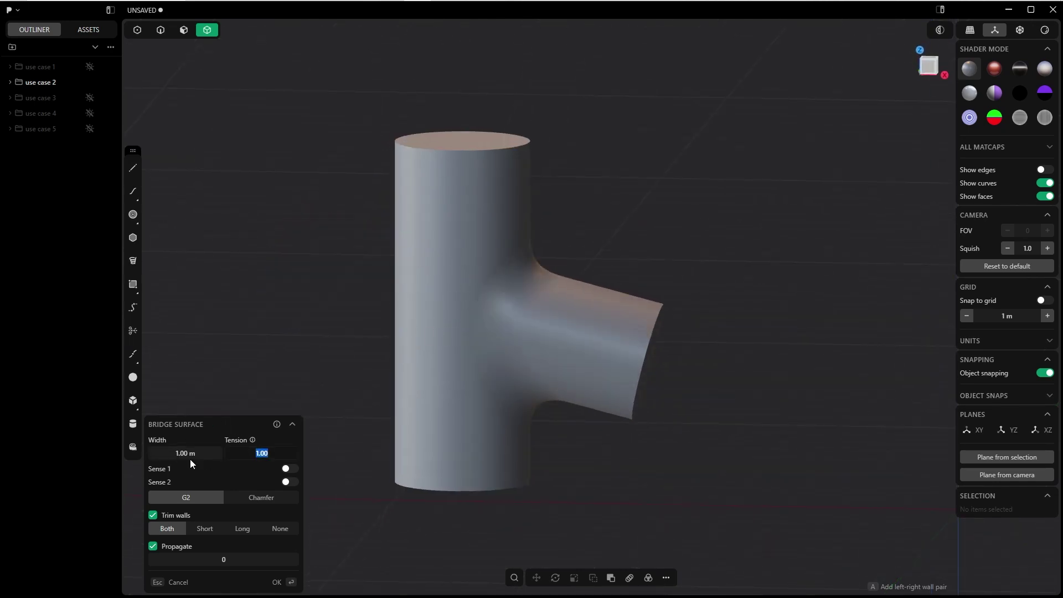
Step: Set the cylinder bridge's width to 0.9 m, confirm it, and turn the edge display back on
click(196, 460)
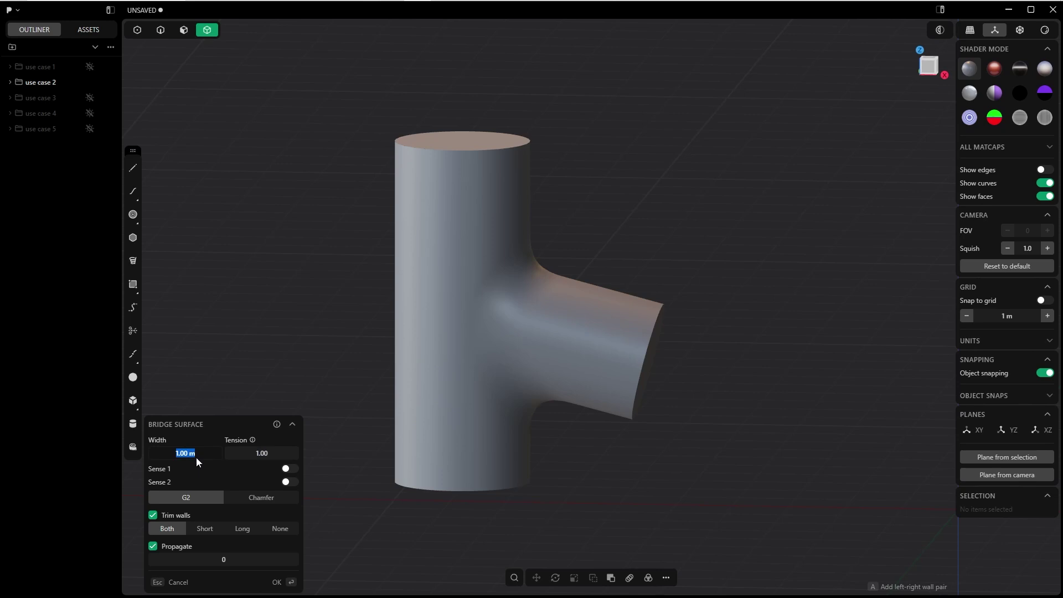
text(0.9)
key(Tab)
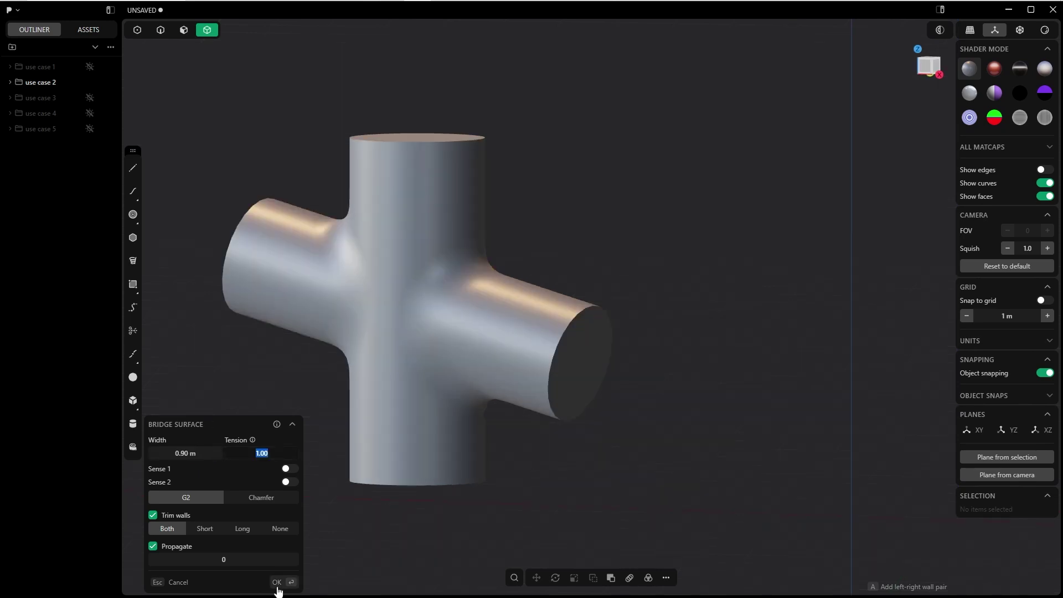
click(275, 582)
click(33, 81)
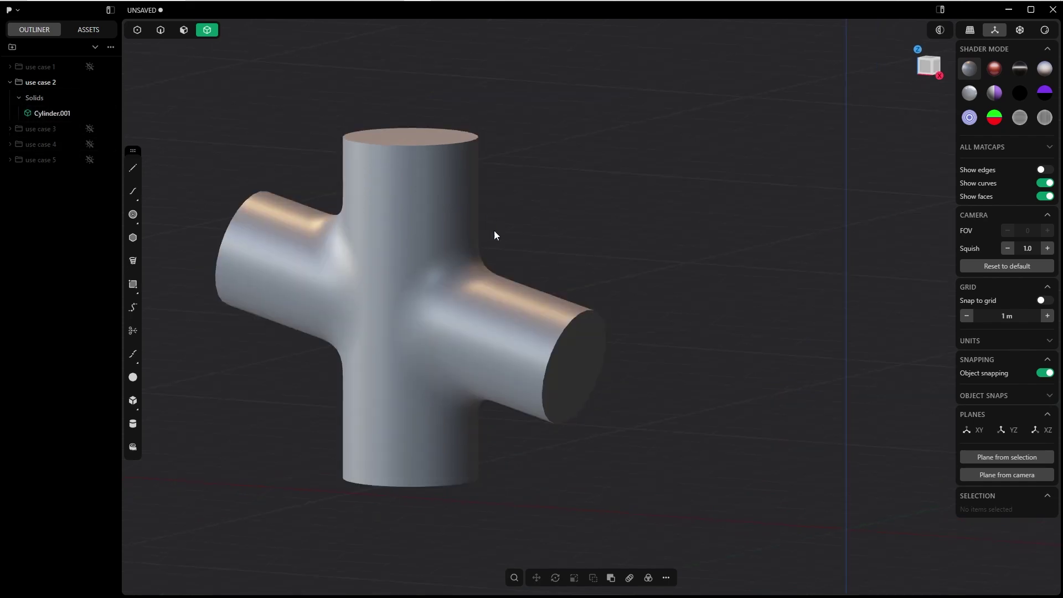
click(1045, 170)
middle_drag(556, 232, 507, 206)
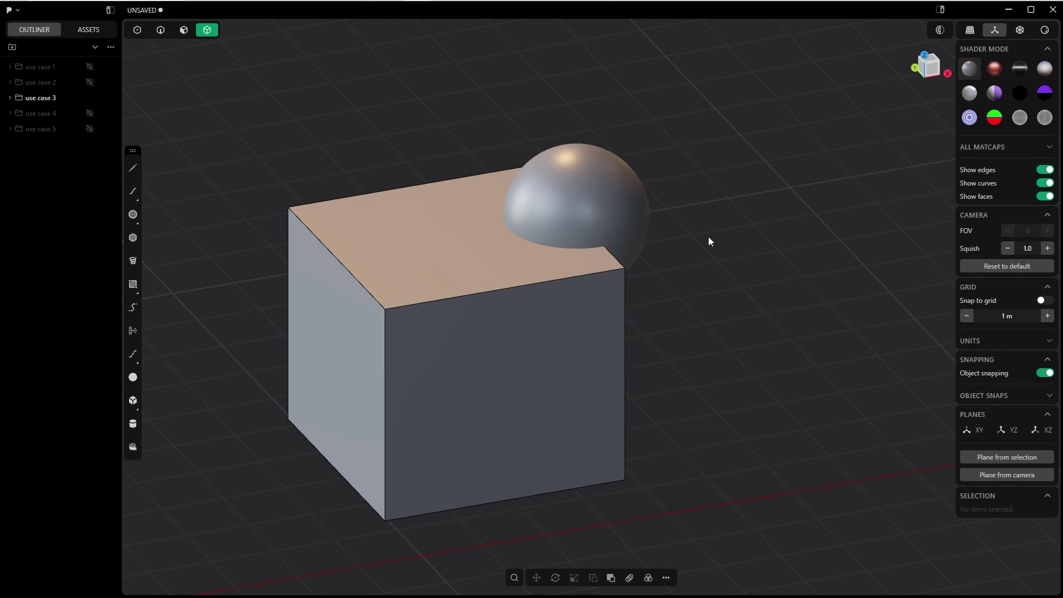
Step: Try to create a Bridge Surface between the unfilleted box and the sphere in use case 3
text(fbr)
click(667, 336)
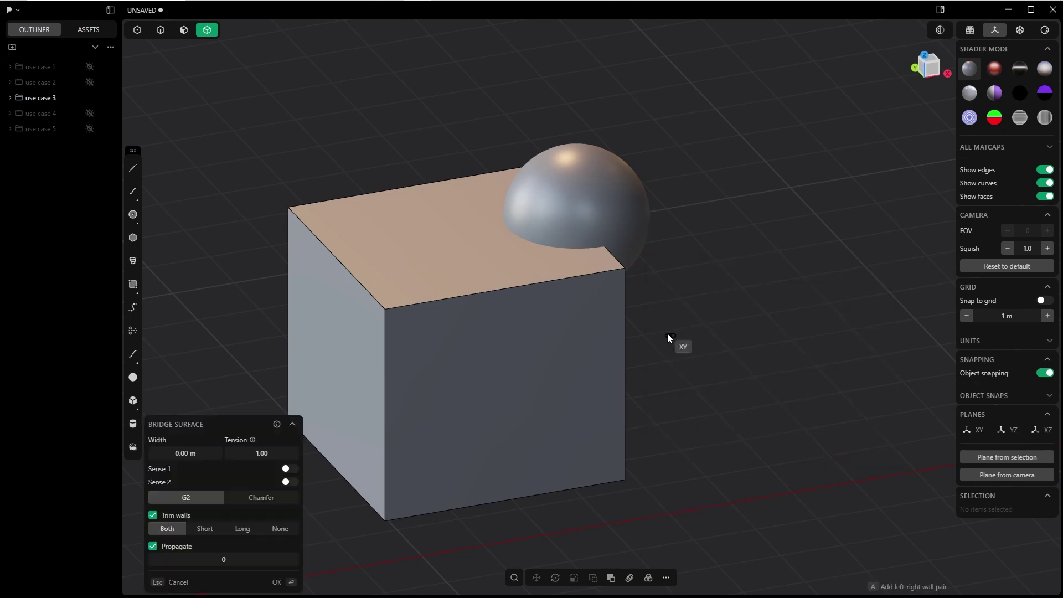
click(504, 235)
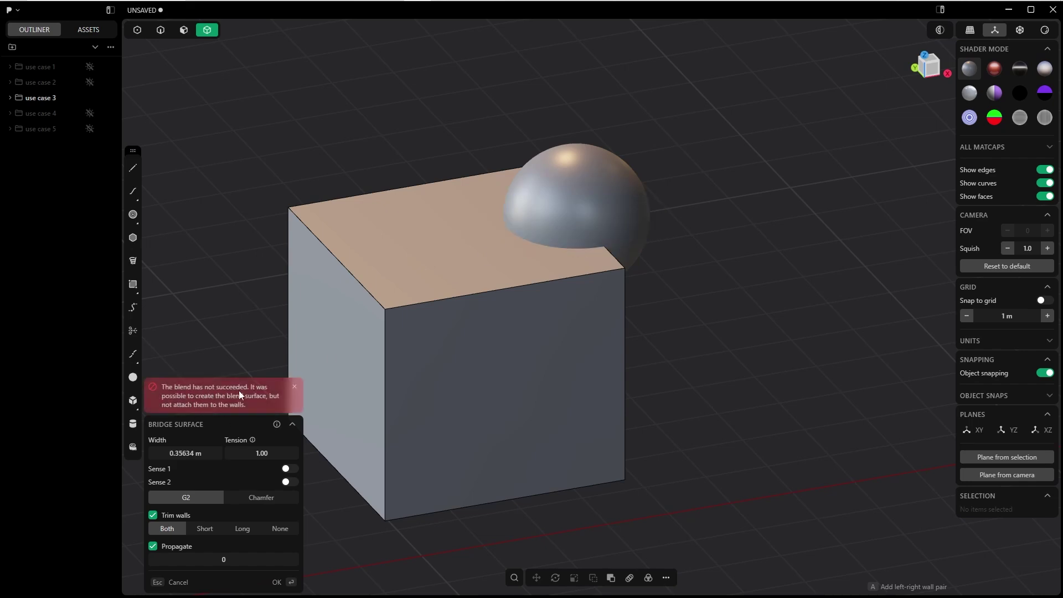
Step: Fillet the three top edges and two vertical edges of the box that surround the sphere
middle_drag(238, 390, 551, 232)
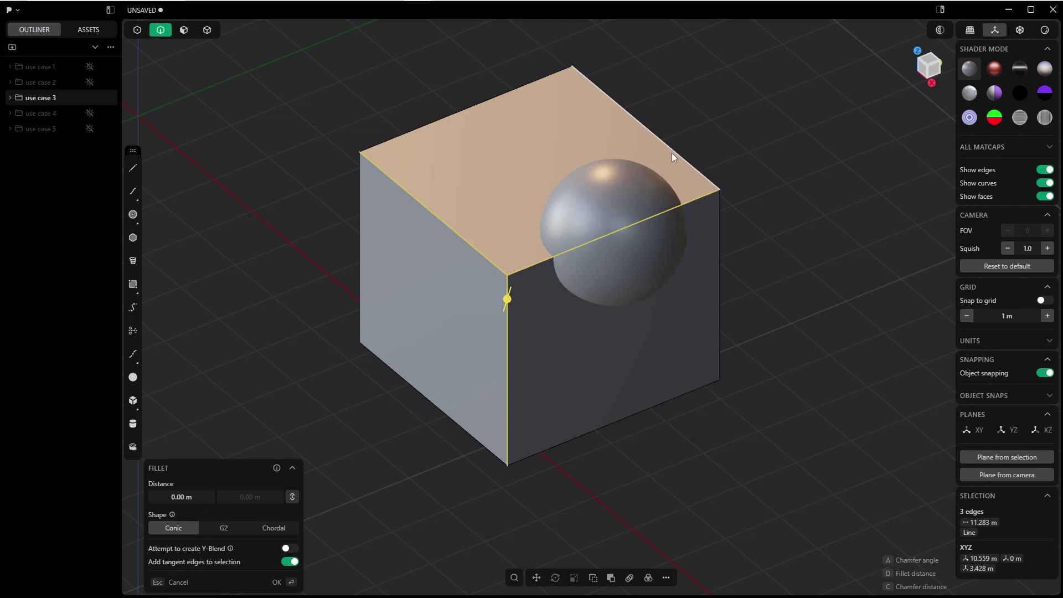
click(672, 153)
click(720, 232)
key(d)
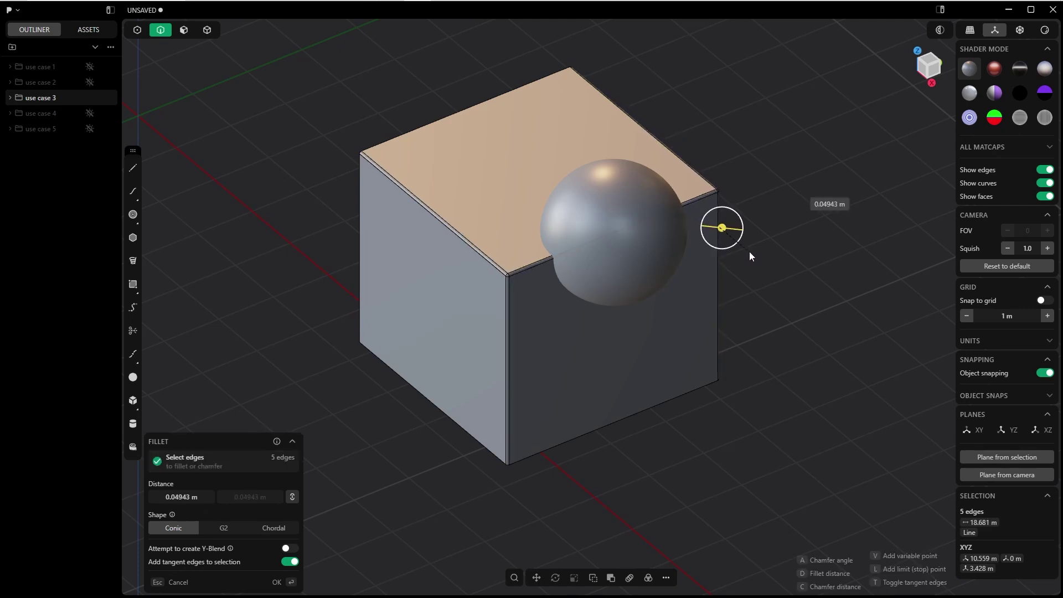
drag(749, 252, 763, 257)
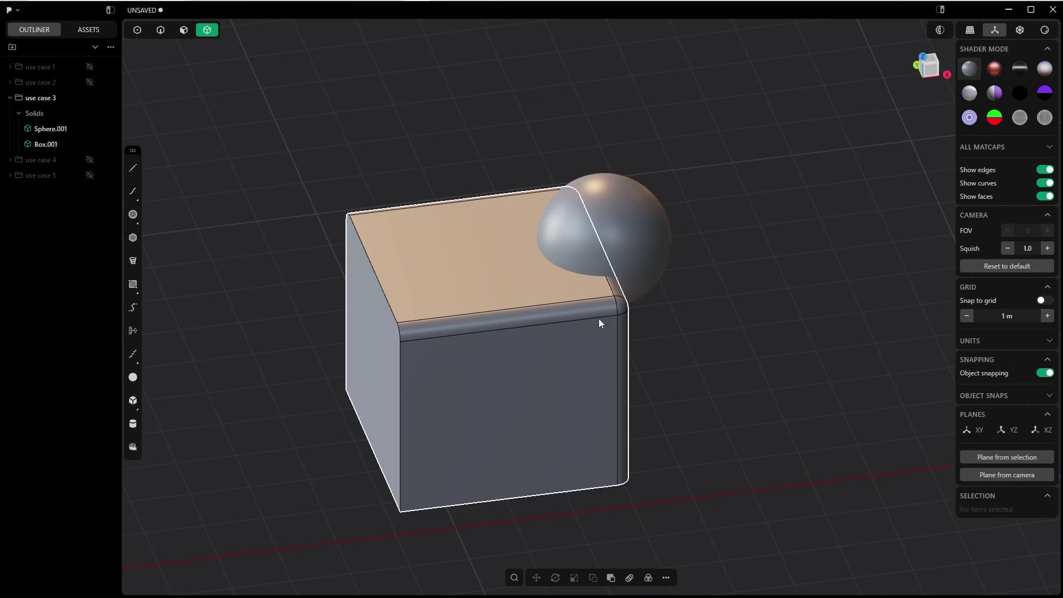
Step: Create a Bridge Surface between the sphere and the filleted box and inspect the blend around the rounded corner
key(f)
key(Return)
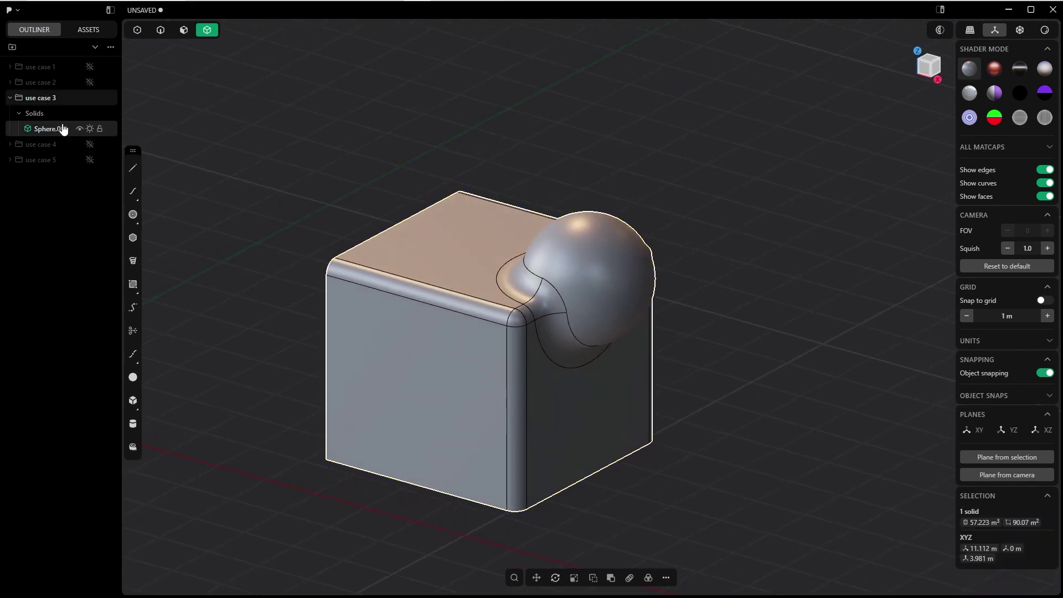
scroll(625, 268, down, 3)
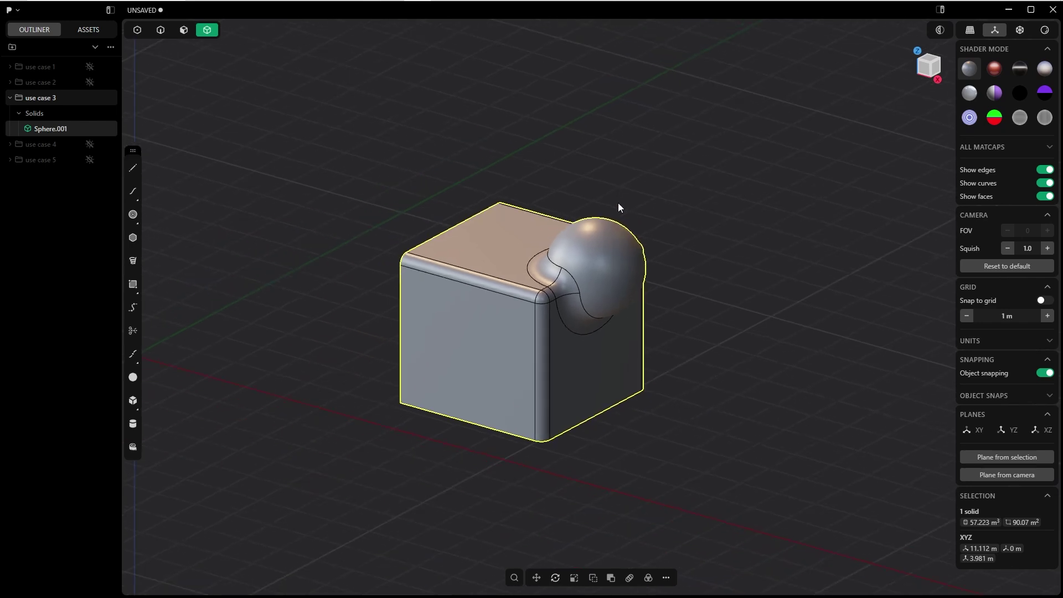
click(655, 307)
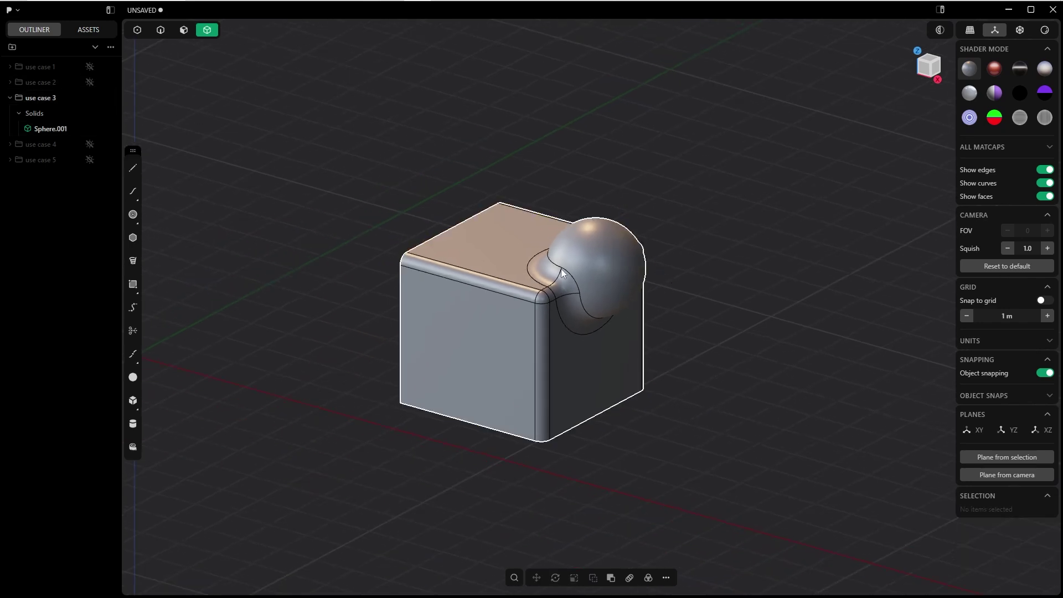
mouse_move(560, 271)
middle_down()
mouse_move(592, 284)
mouse_move(570, 276)
middle_up()
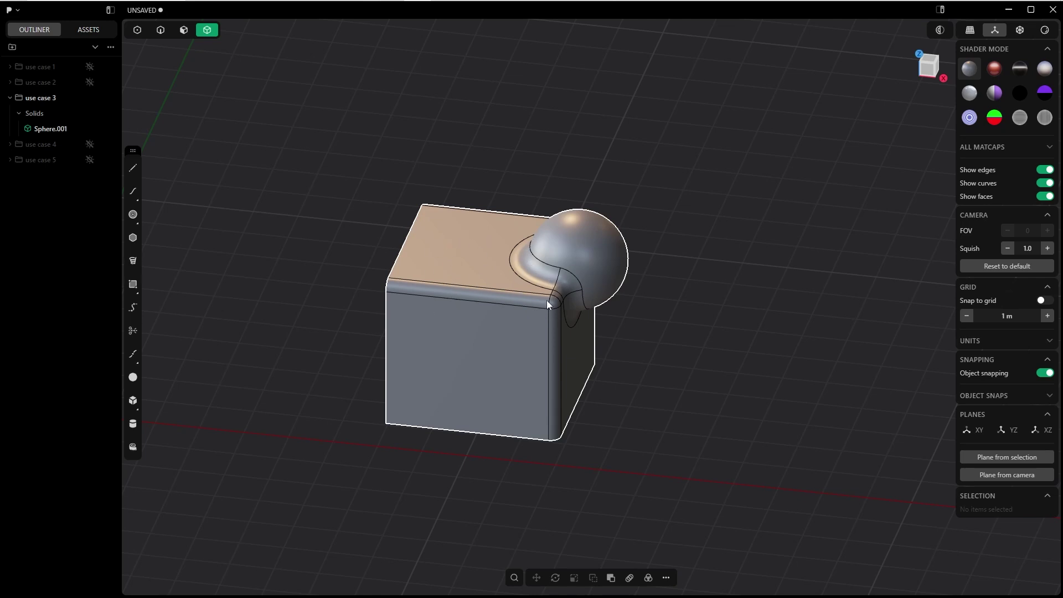
middle_drag(546, 300, 655, 304)
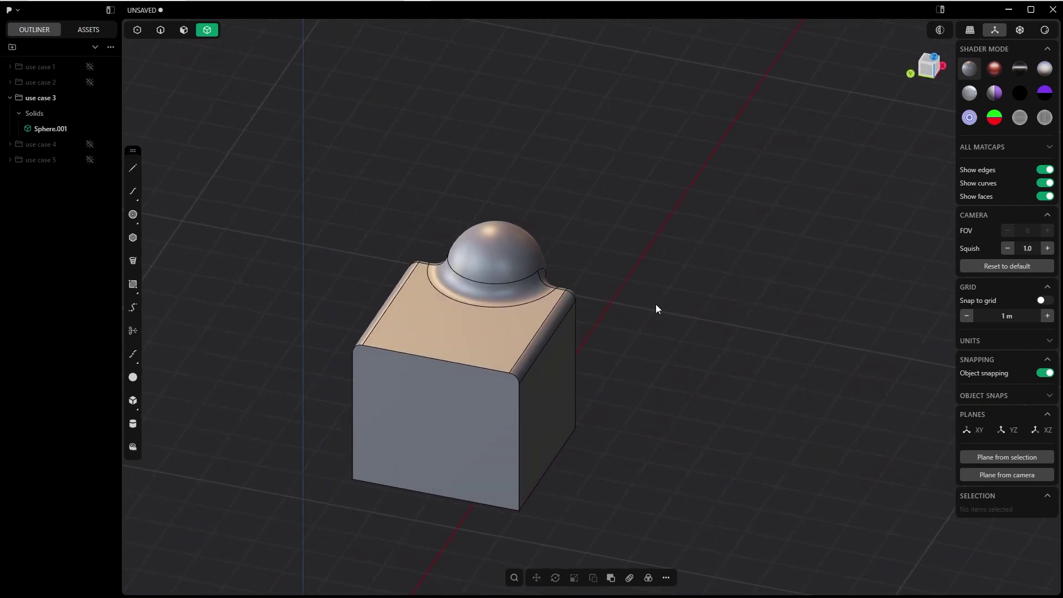
Step: Create a Bridge Surface between the dome sheet and the tilted flat sheet in use case 4
middle_drag(543, 234, 468, 195)
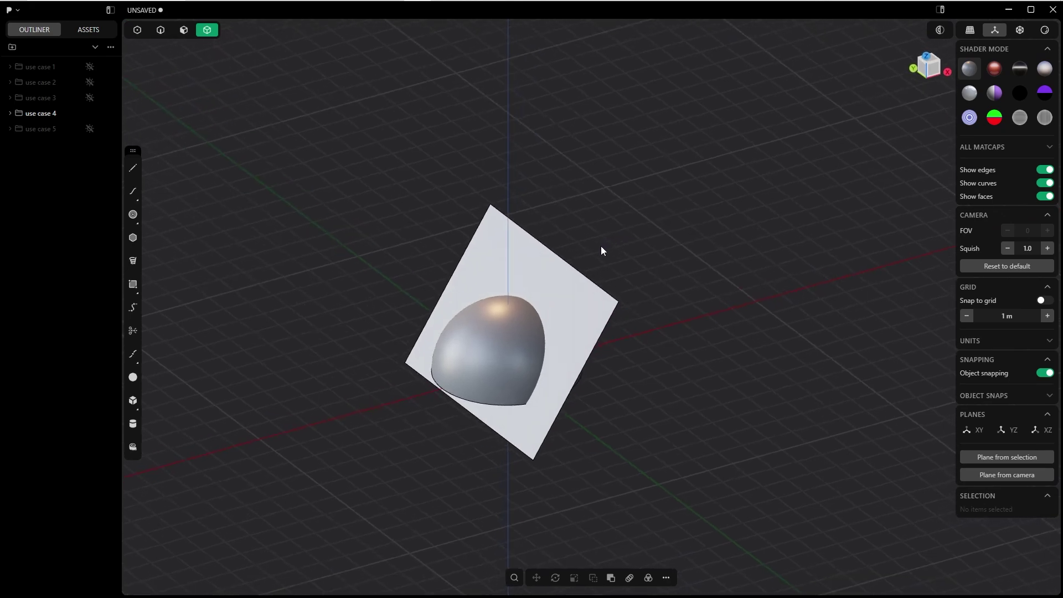
middle_drag(600, 247, 597, 212)
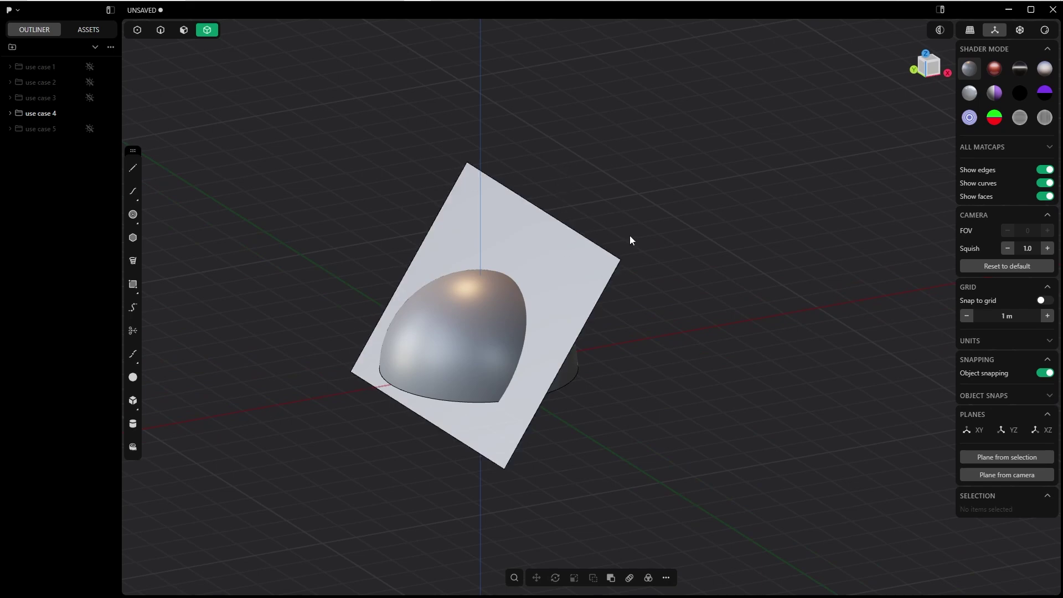
text(fbs)
key(Return)
click(494, 291)
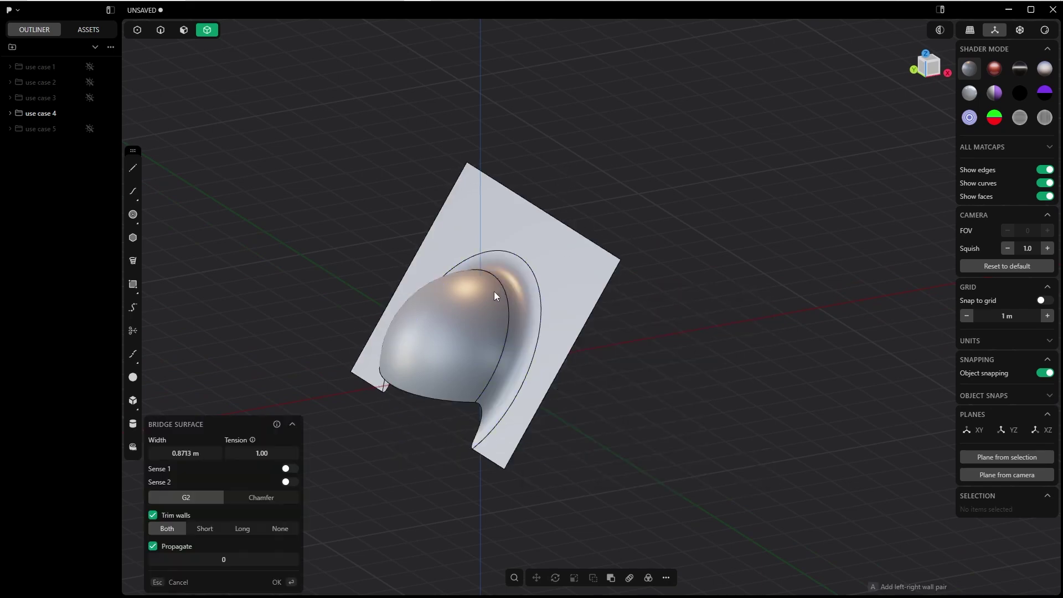
Step: Set the width of the use case 4 bridge to 2 m, confirm it and inspect the blend
middle_drag(494, 291, 526, 357)
click(201, 450)
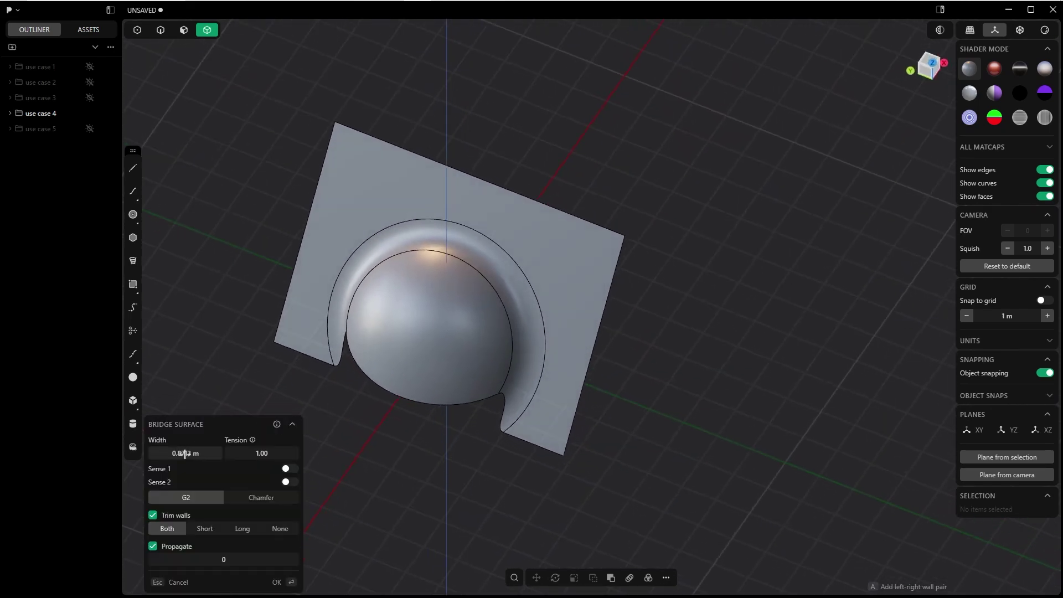
text(2)
key(Tab)
middle_drag(531, 277, 426, 263)
click(279, 583)
middle_drag(553, 315, 648, 346)
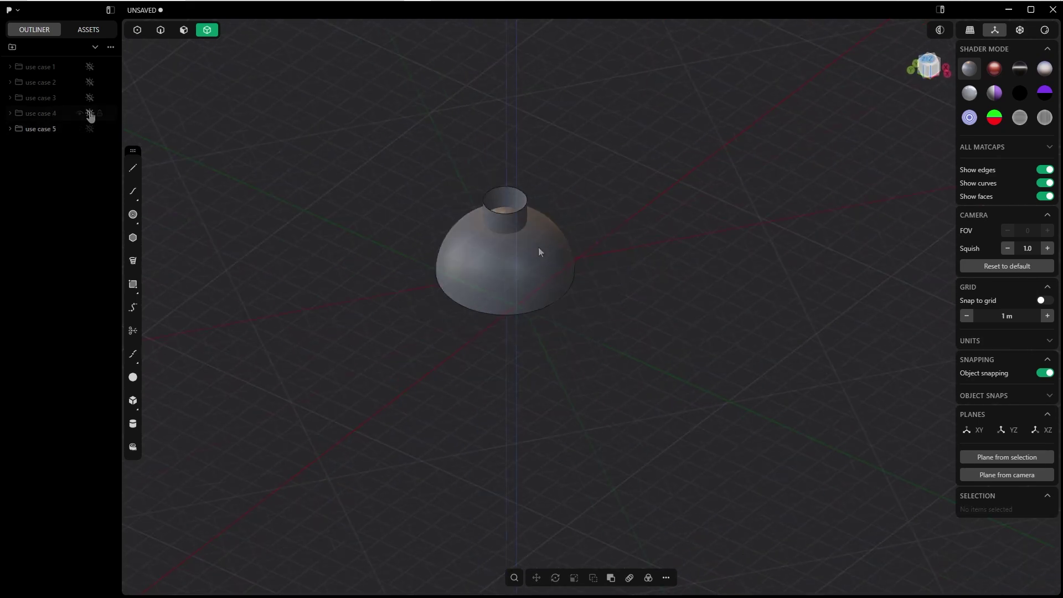
Step: Create a Bridge Surface between the open cylinder and the dome in use case 5
middle_drag(538, 247, 600, 289)
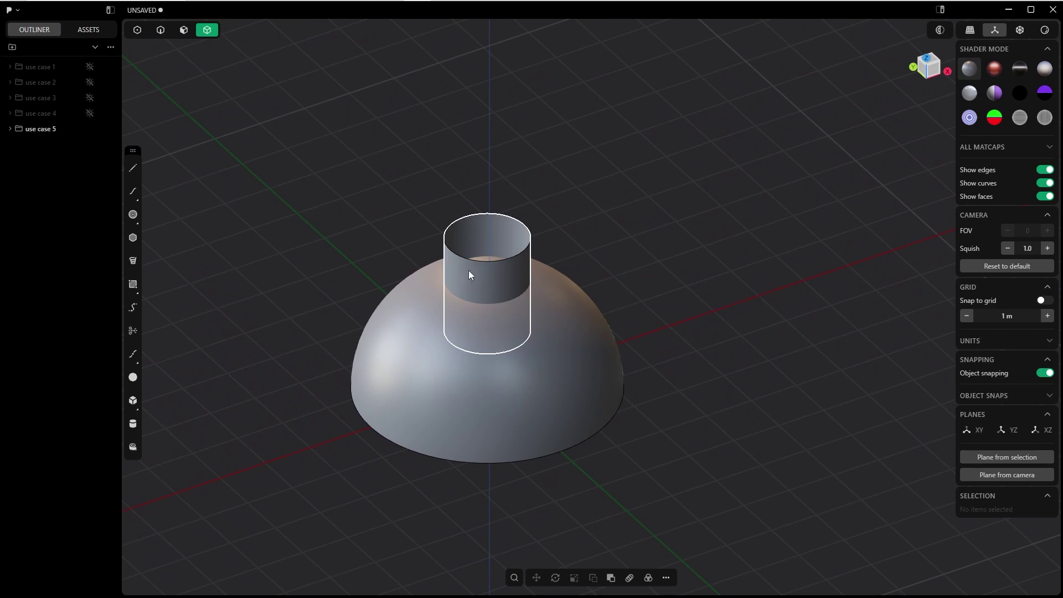
middle_drag(510, 269, 494, 346)
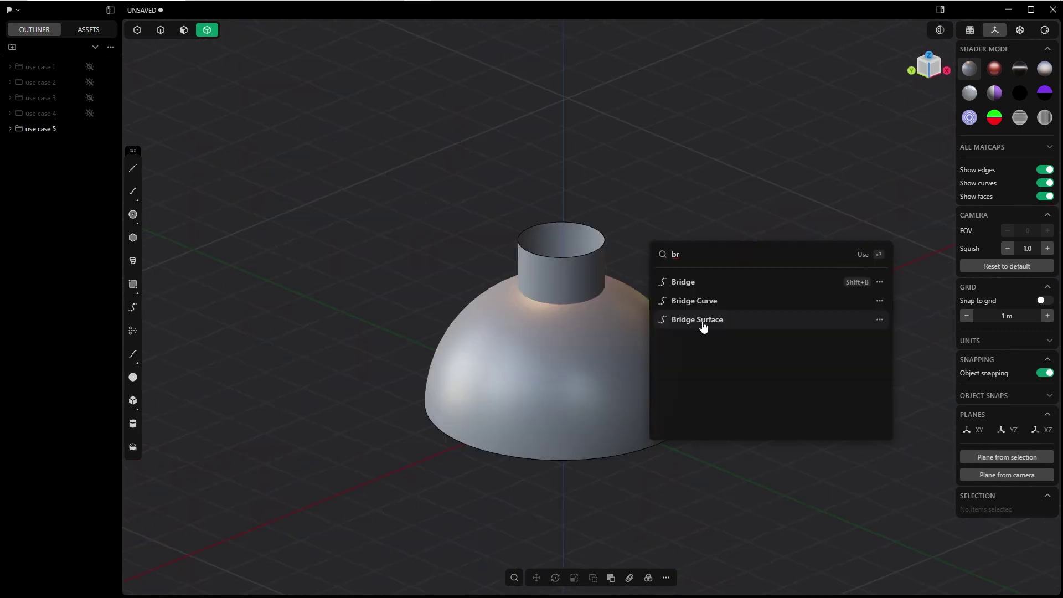
click(700, 323)
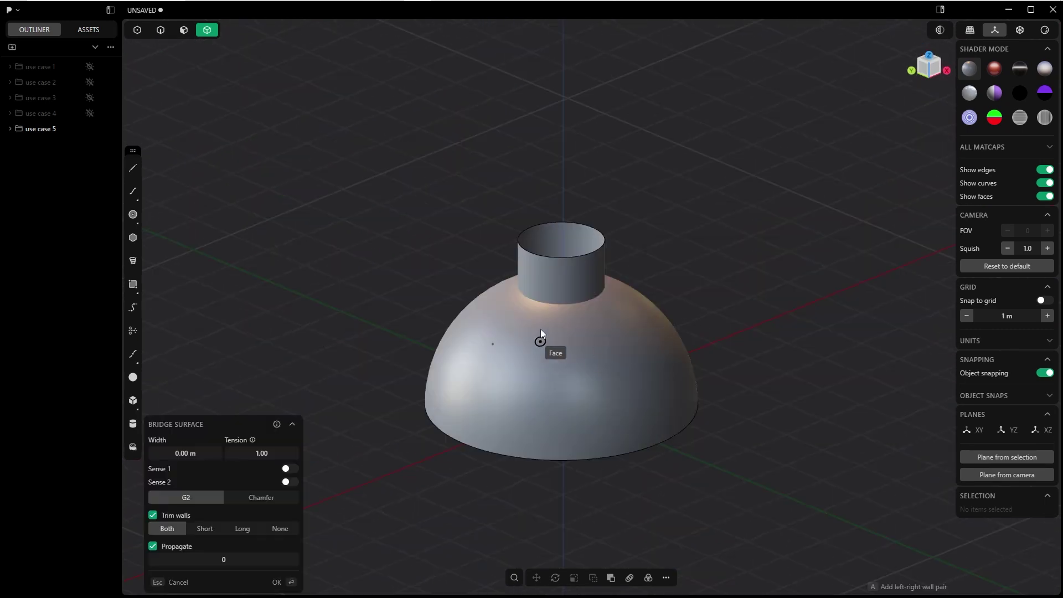
click(533, 290)
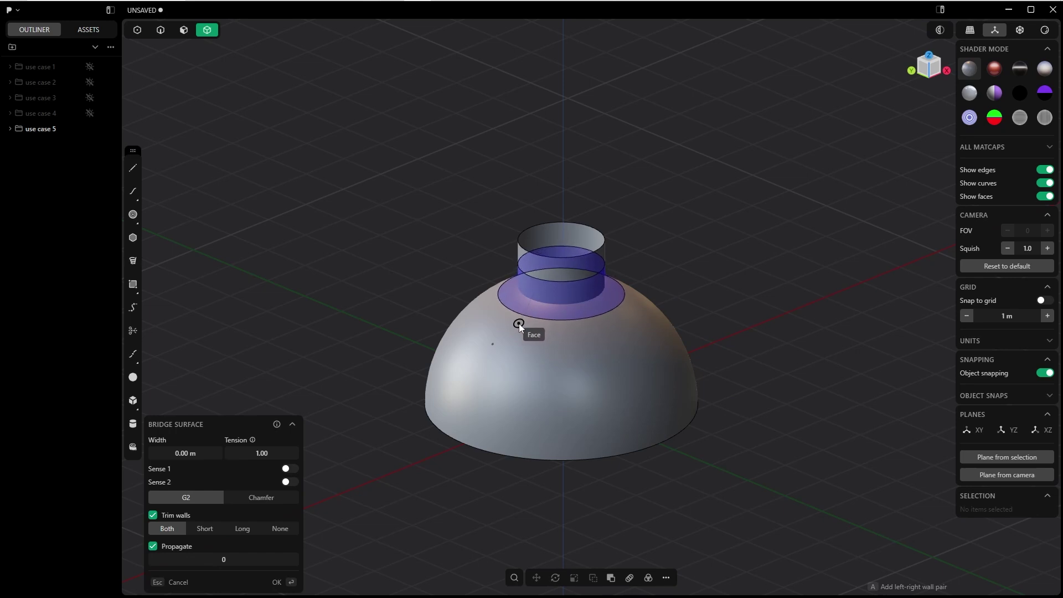
click(519, 324)
middle_drag(519, 274, 515, 354)
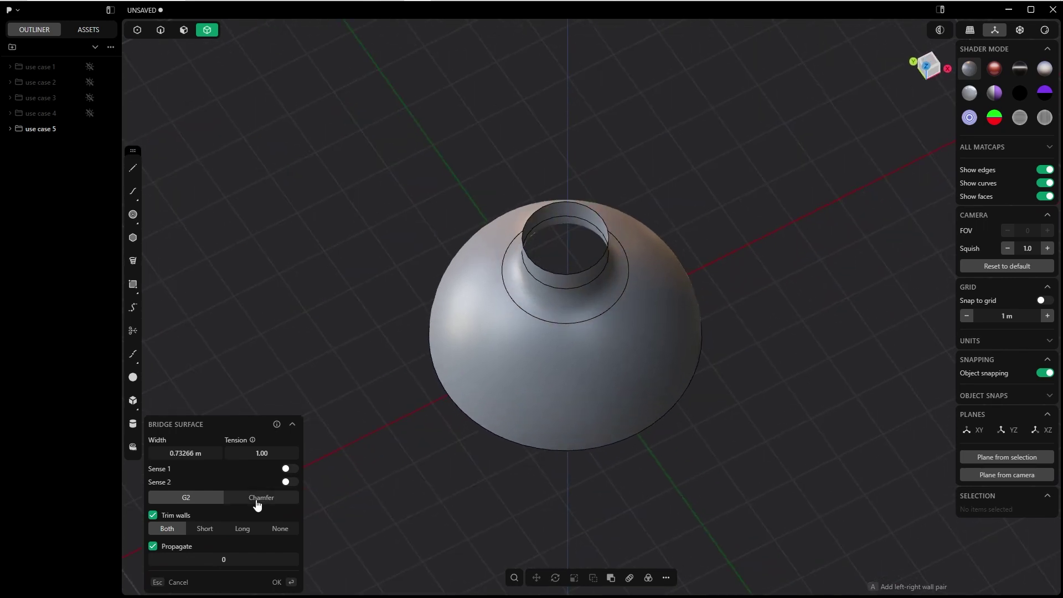
Step: Try Sense 1 on the cylinder-to-dome bridge and turn it off again
middle_drag(558, 278, 476, 307)
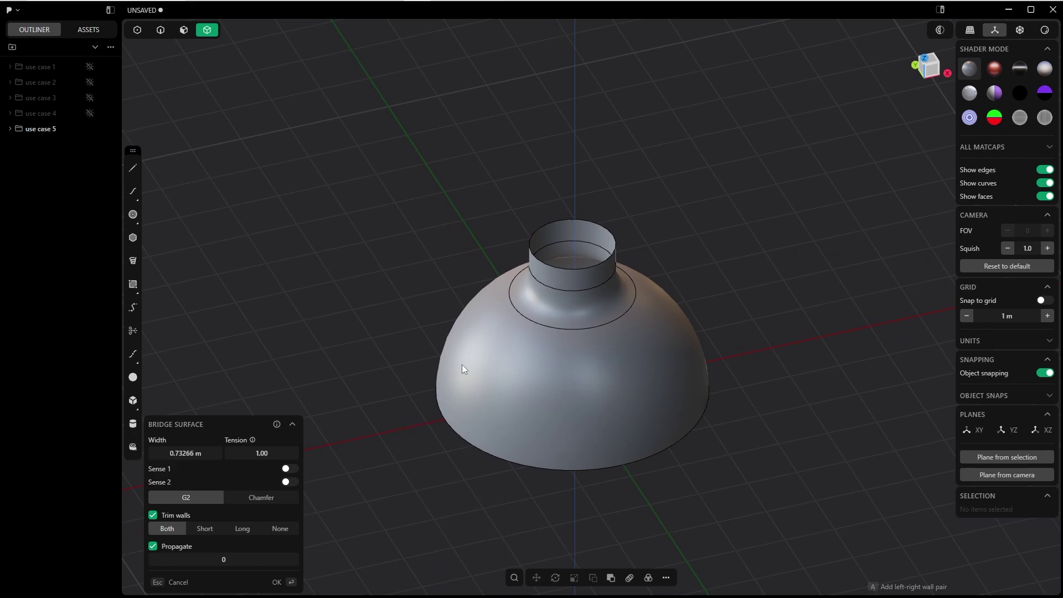
middle_drag(380, 394, 384, 378)
click(290, 469)
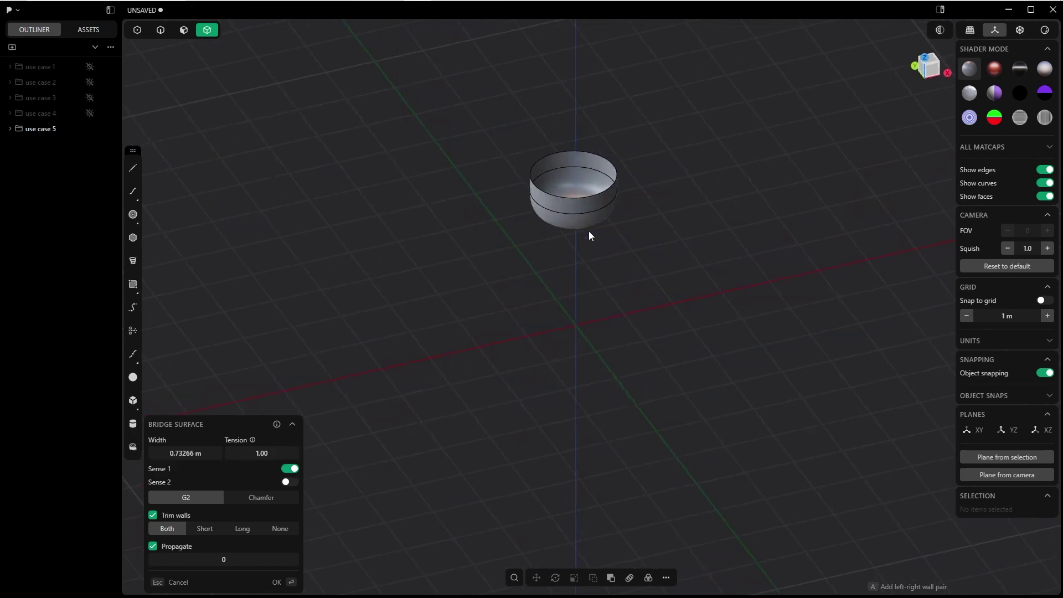
click(289, 468)
Step: Turn on Sense 2 so the bridge blends the dome into the cylinder's lower part, comparing it with the option off
click(290, 481)
middle_drag(575, 176, 616, 216)
click(288, 483)
click(288, 482)
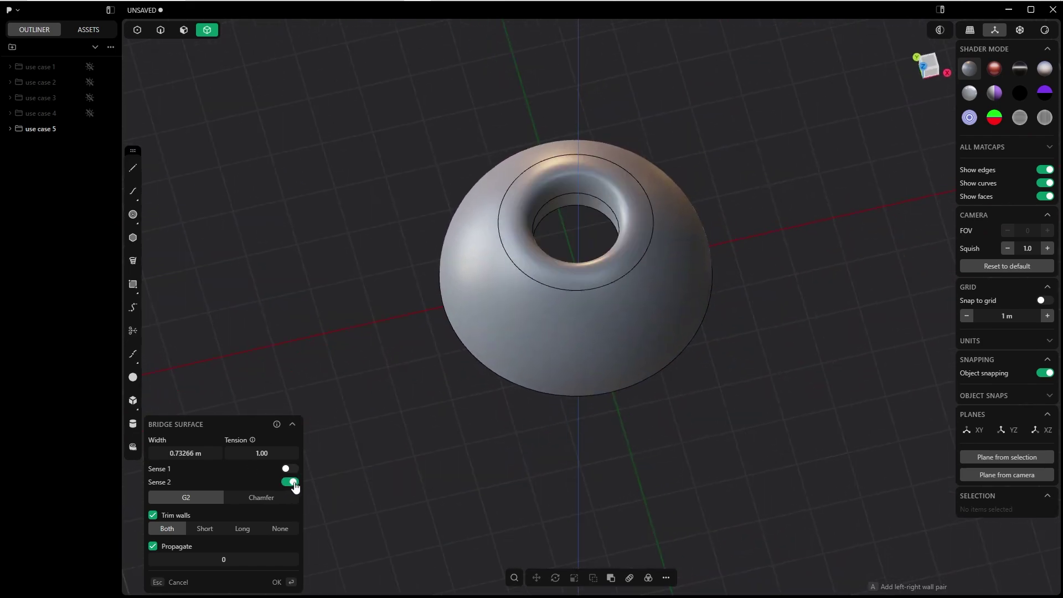
Step: Try Sense 1 combined with Sense 2 on the dome bridge, turn Sense 1 off again and toggle Sense 2
click(288, 469)
middle_drag(532, 310, 523, 284)
click(289, 468)
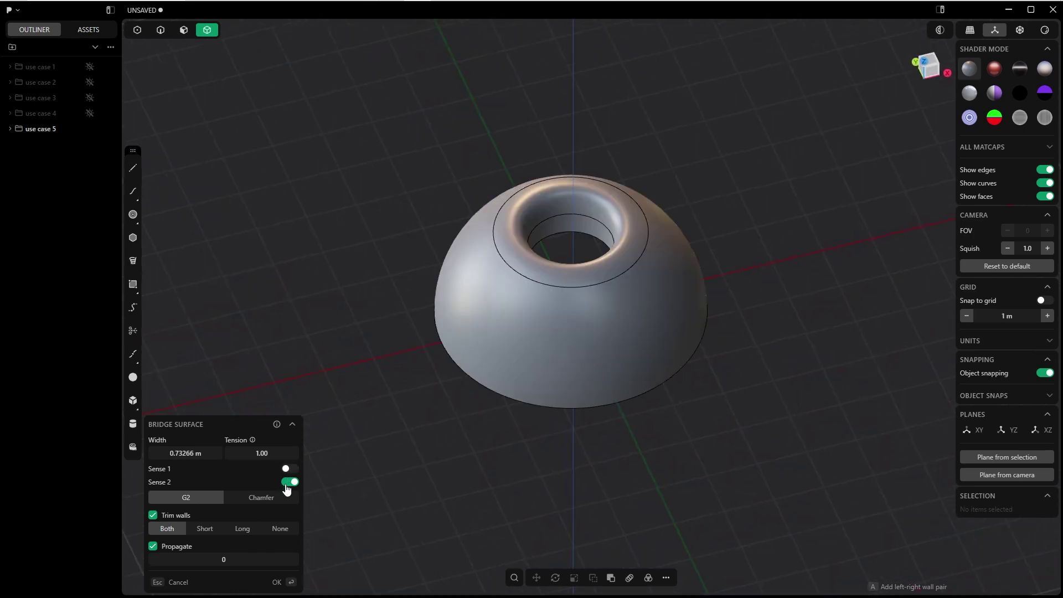
click(288, 481)
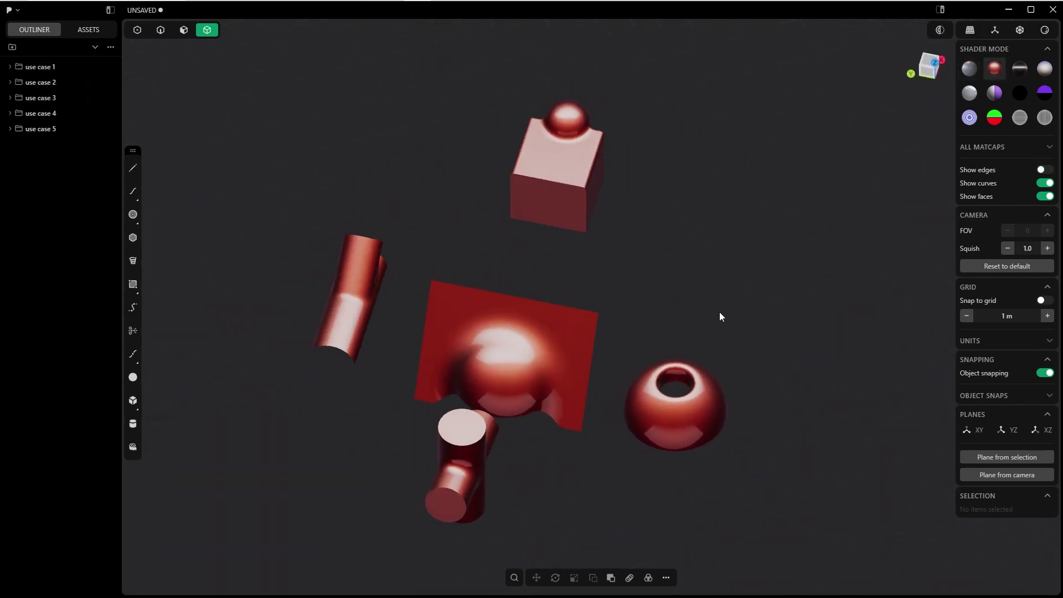